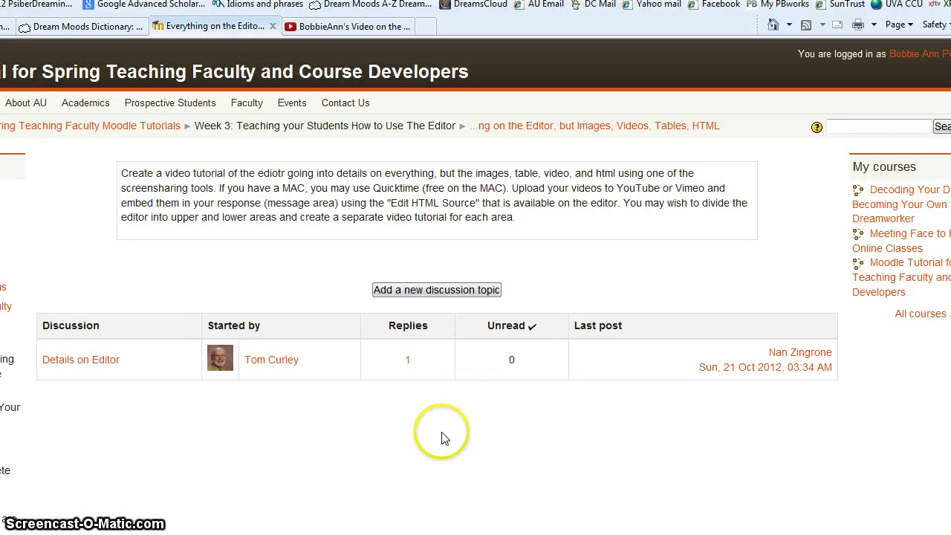
# Start a new discussion topic whose subject names the author's 2nd video on the Editor.
pyautogui.click(450, 295)
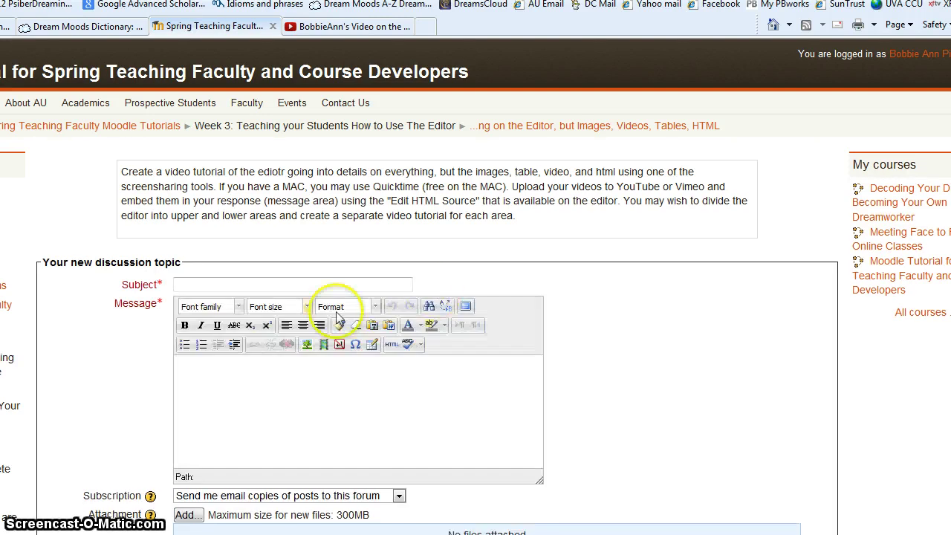
pyautogui.click(288, 284)
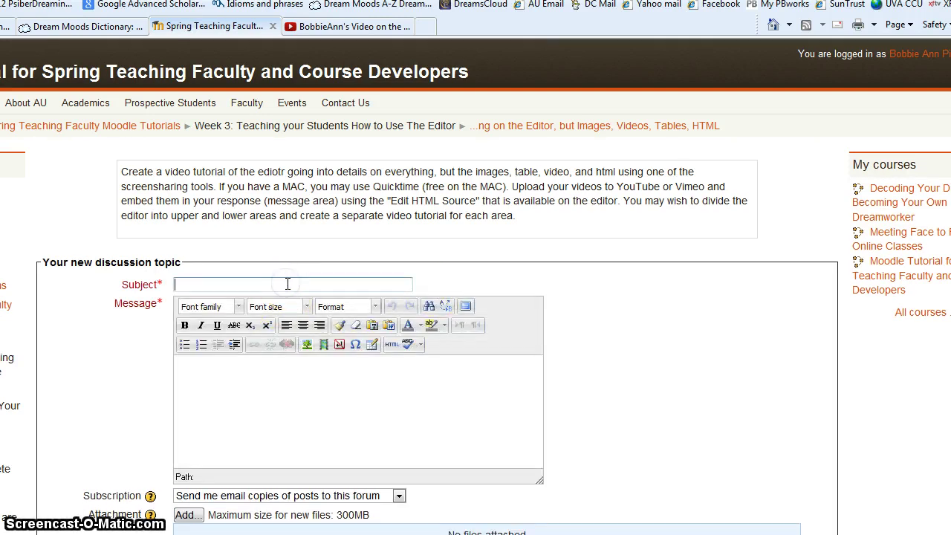
pyautogui.write('B')
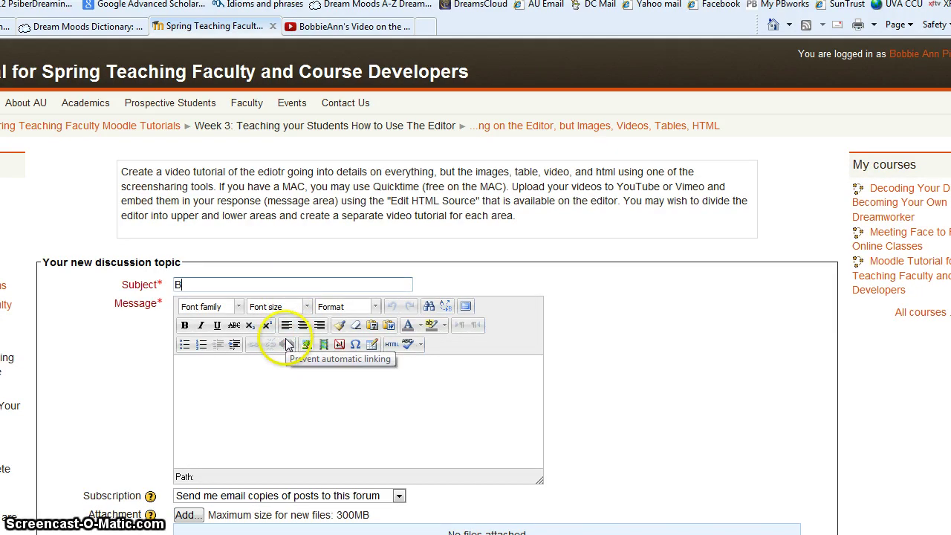
pyautogui.write('obbie')
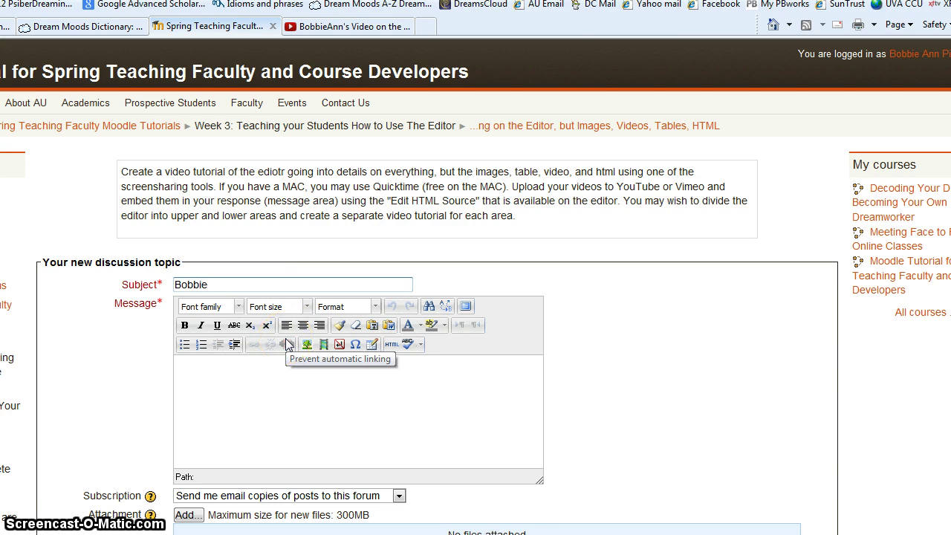
pyautogui.write("'s 2")
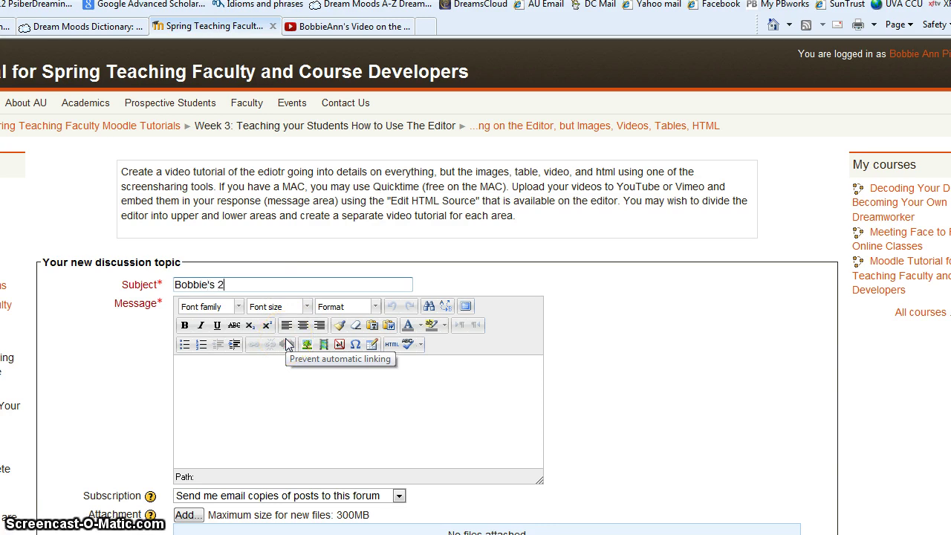
pyautogui.write('nd ')
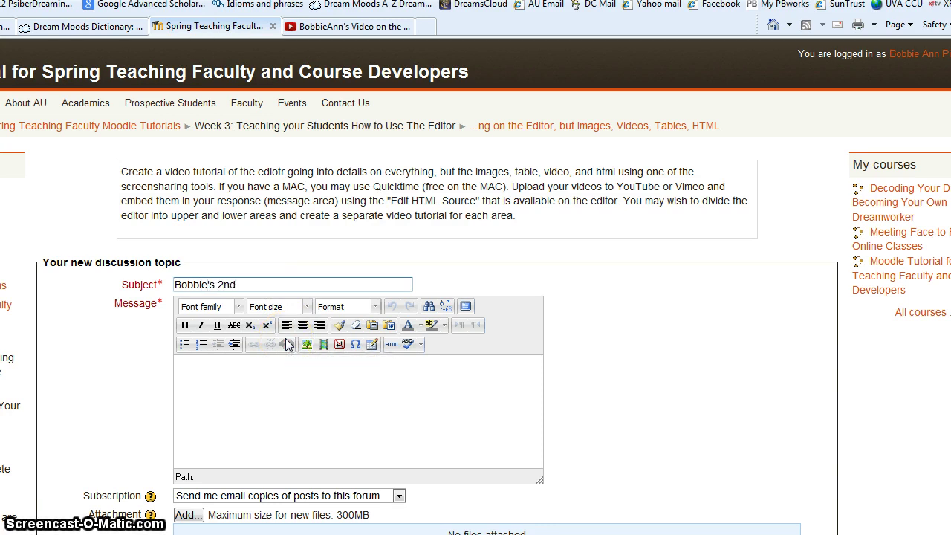
pyautogui.write('video on')
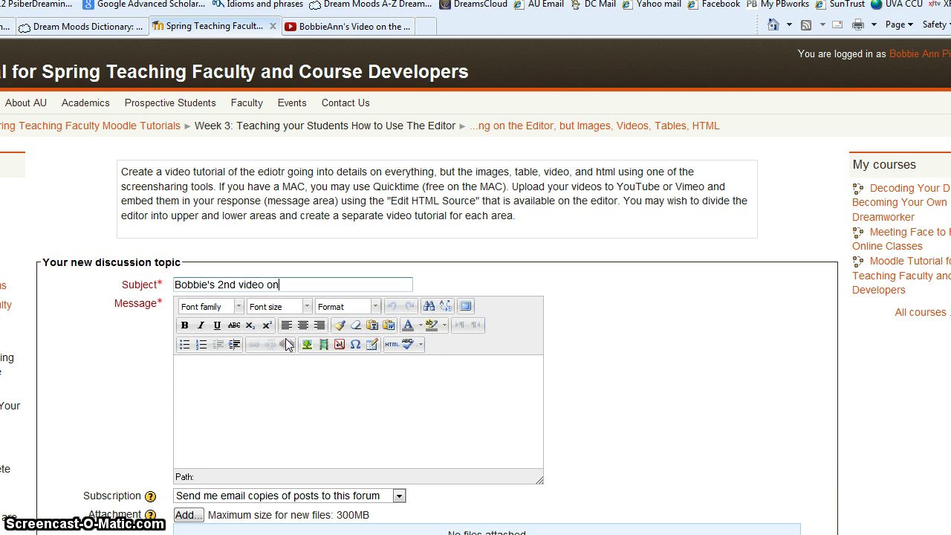
pyautogui.write(' the Editor')
# Write 'This is my 2nd video' as the topic's message body.
pyautogui.click(272, 379)
pyautogui.write('Thi')
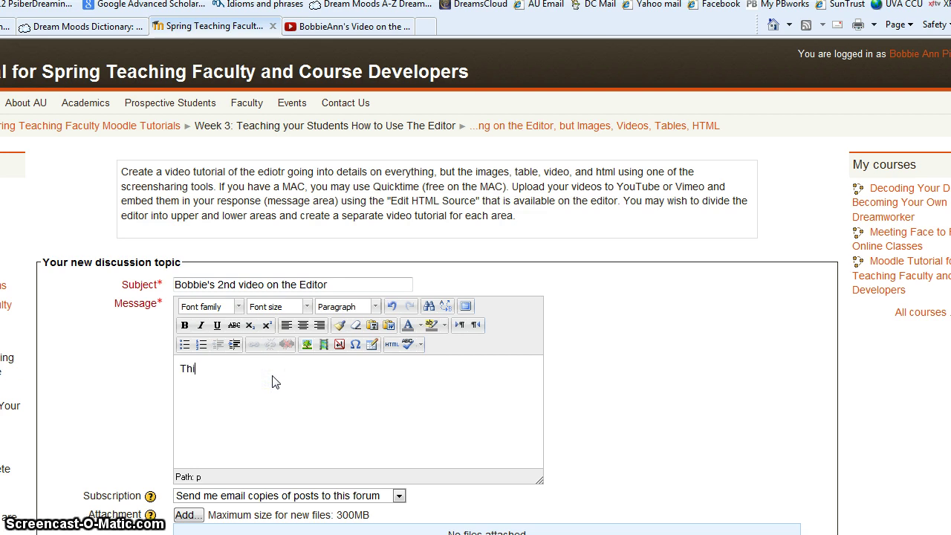
pyautogui.write('s is my')
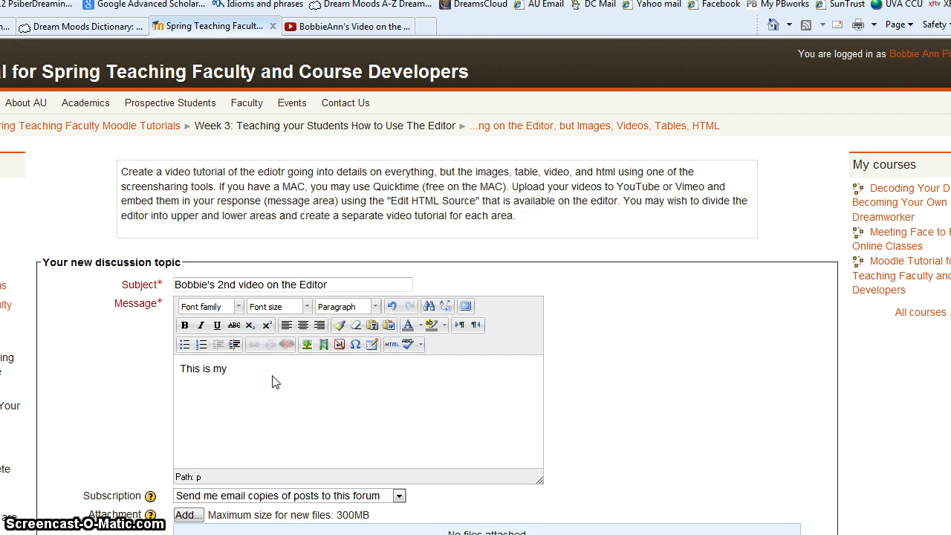
pyautogui.write(' 2nd video.')
pyautogui.click(295, 380)
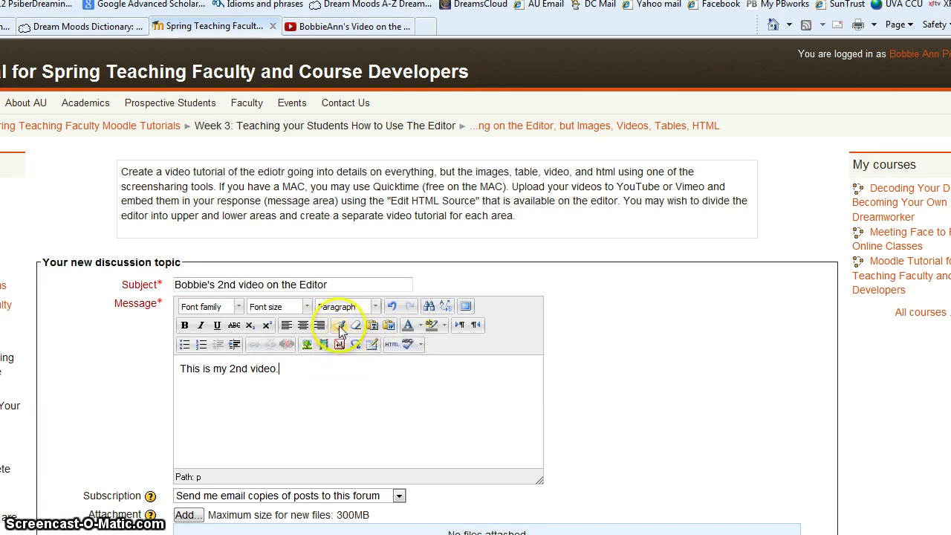
pyautogui.click(390, 327)
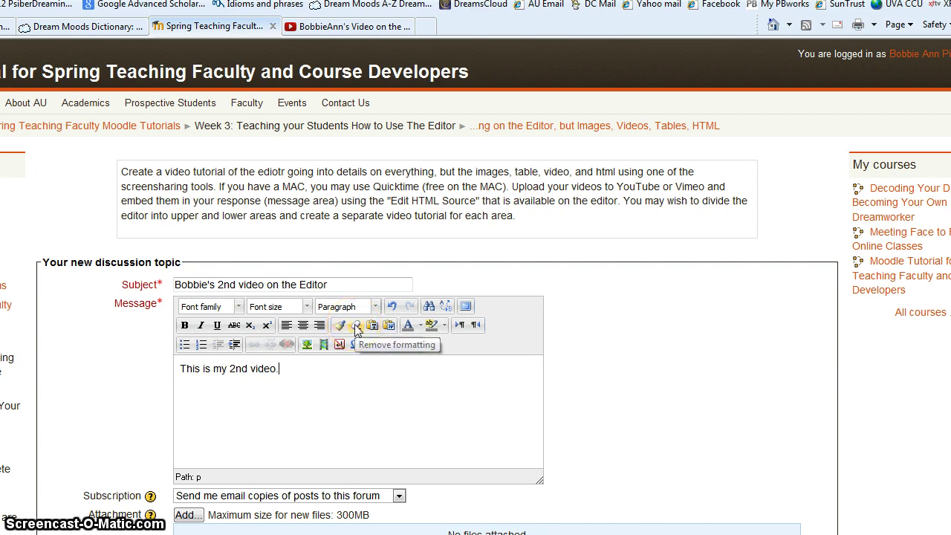
pyautogui.moveTo(280, 368); pyautogui.dragTo(177, 369)
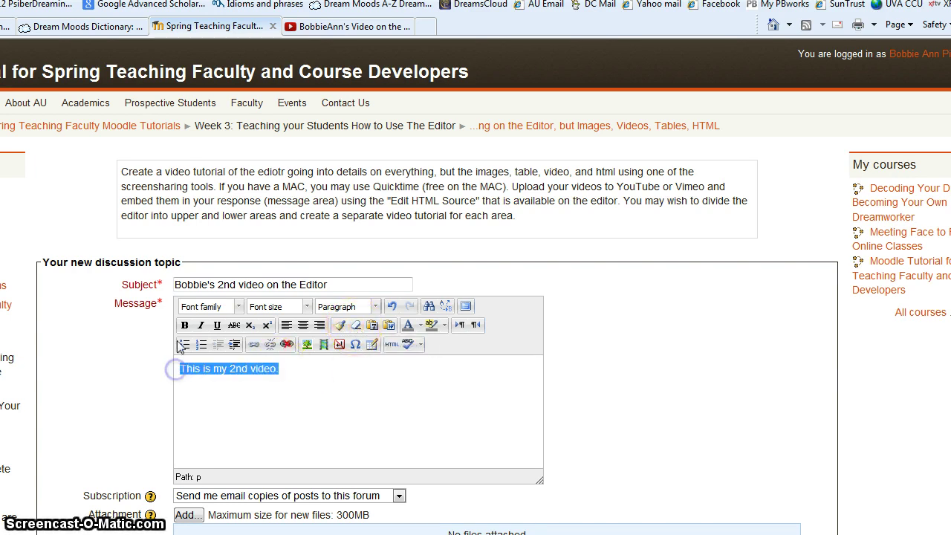
pyautogui.click(185, 324)
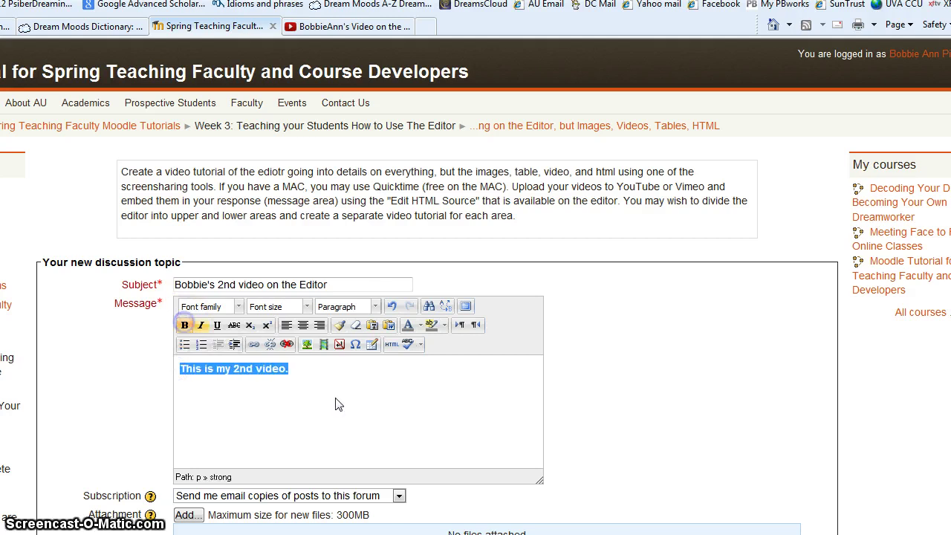
pyautogui.click(356, 327)
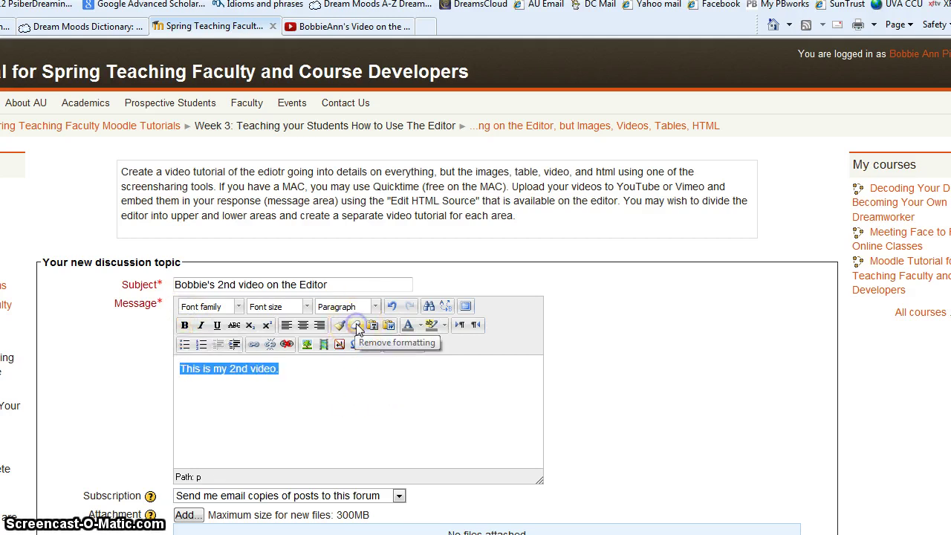
# Make the message text red on a pale yellow background.
pyautogui.click(407, 325)
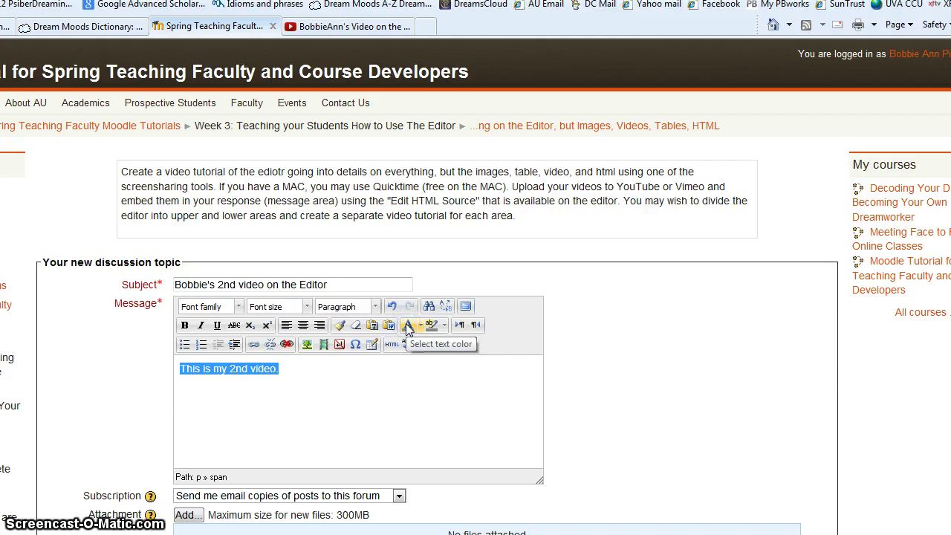
pyautogui.click(418, 326)
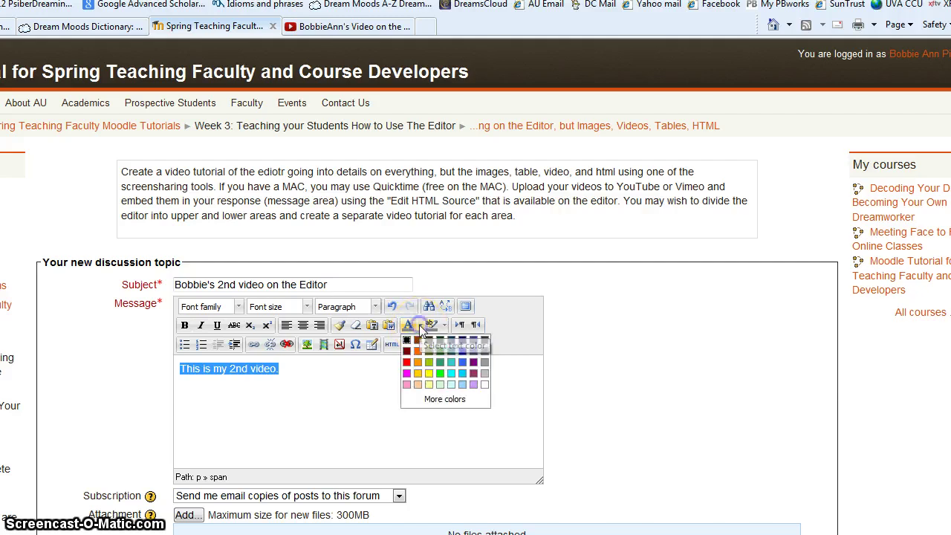
pyautogui.click(408, 364)
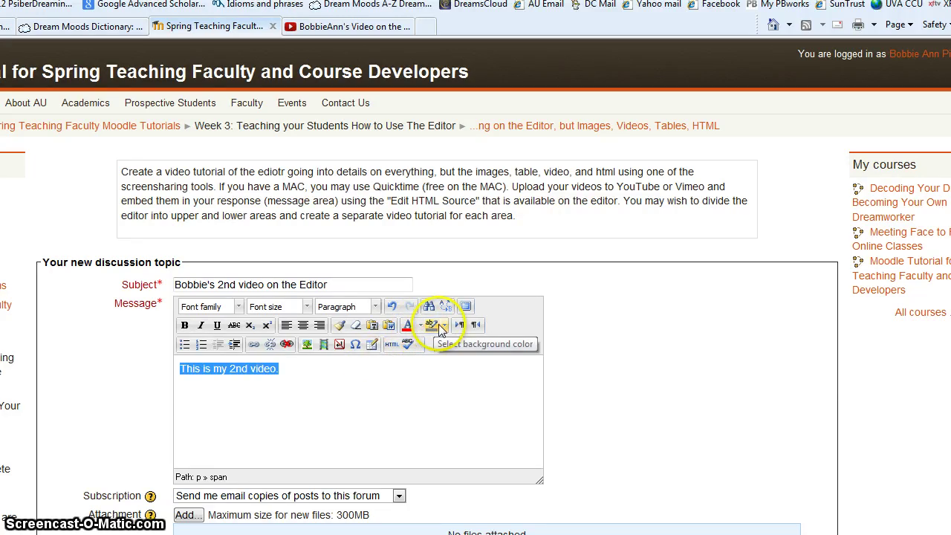
pyautogui.click(444, 327)
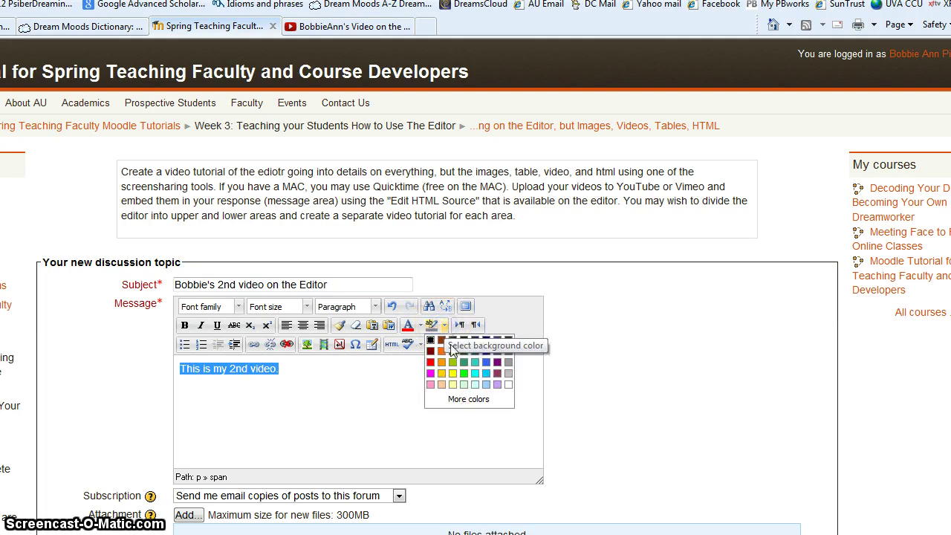
pyautogui.click(454, 386)
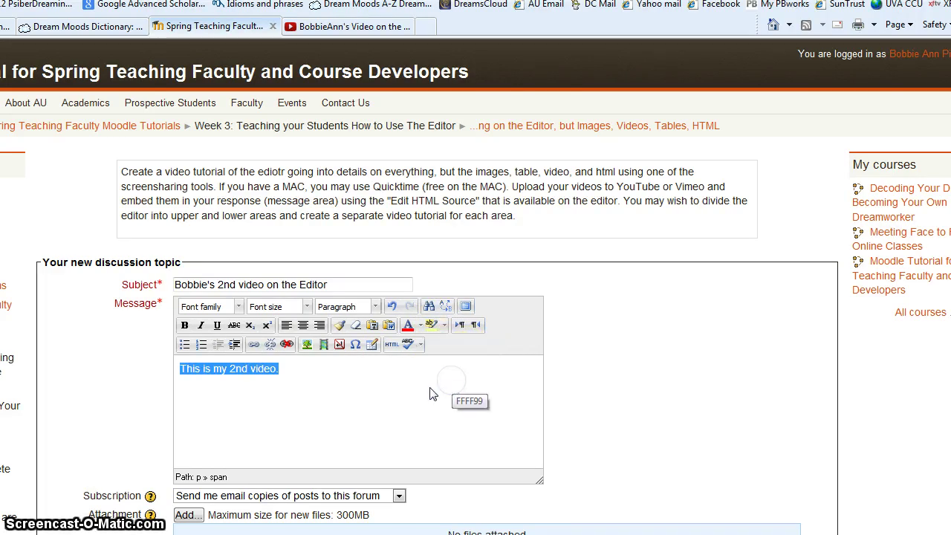
# Try right-to-left text direction, then restore left-to-right.
pyautogui.click(459, 326)
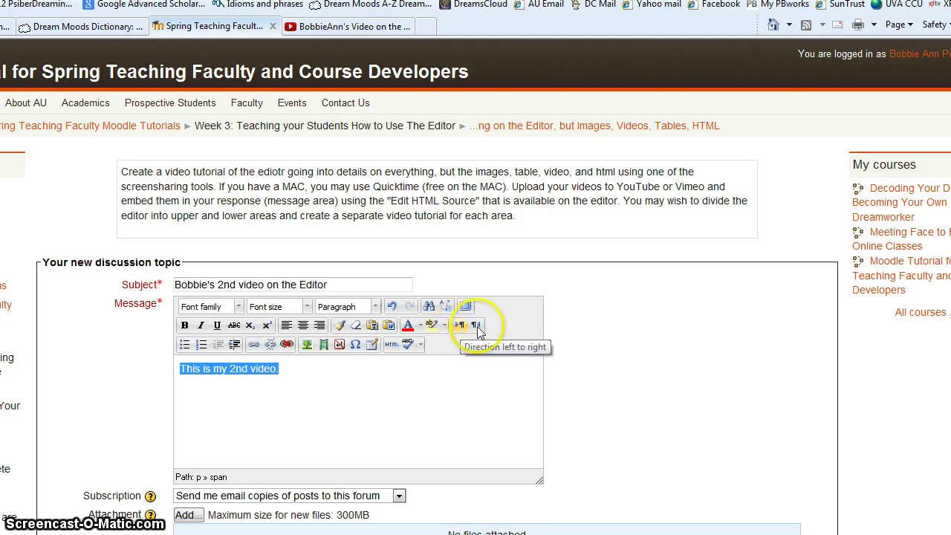
pyautogui.click(476, 327)
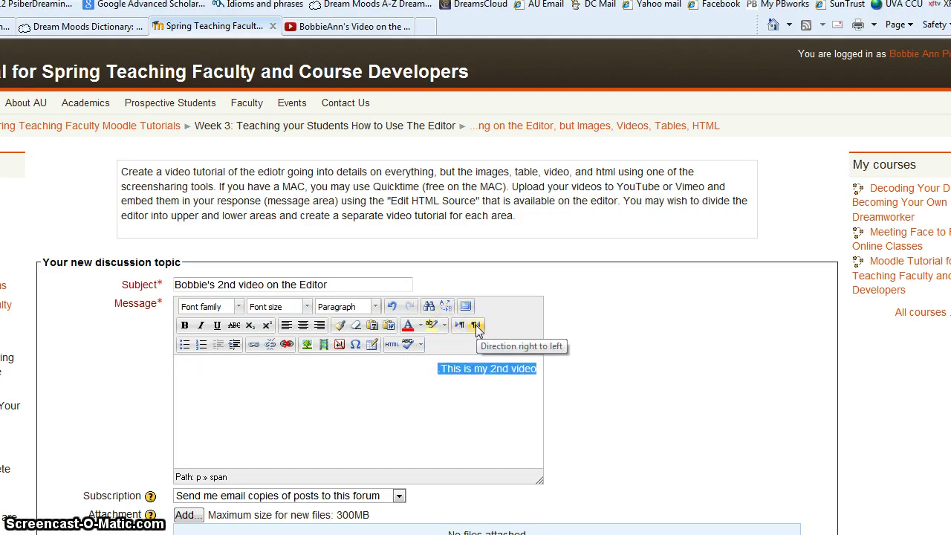
pyautogui.click(460, 326)
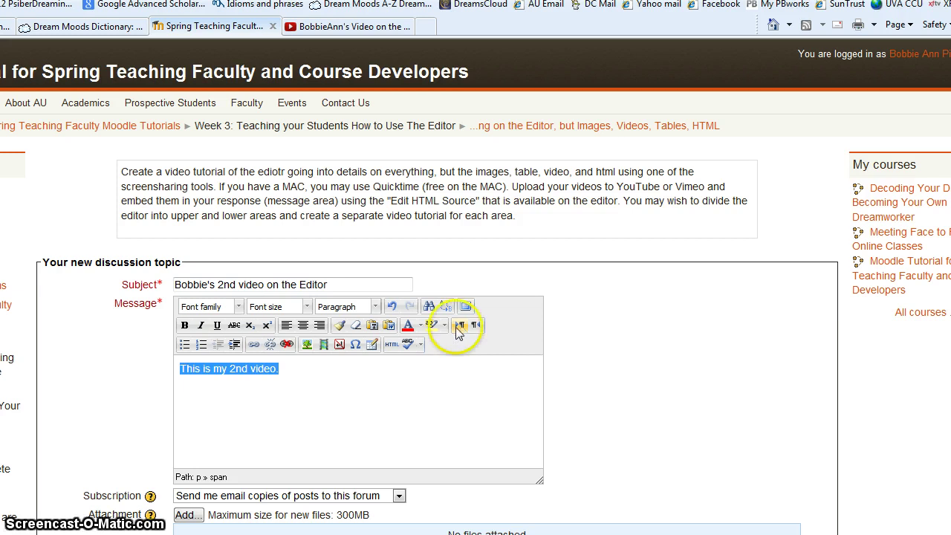
pyautogui.click(183, 346)
pyautogui.click(185, 346)
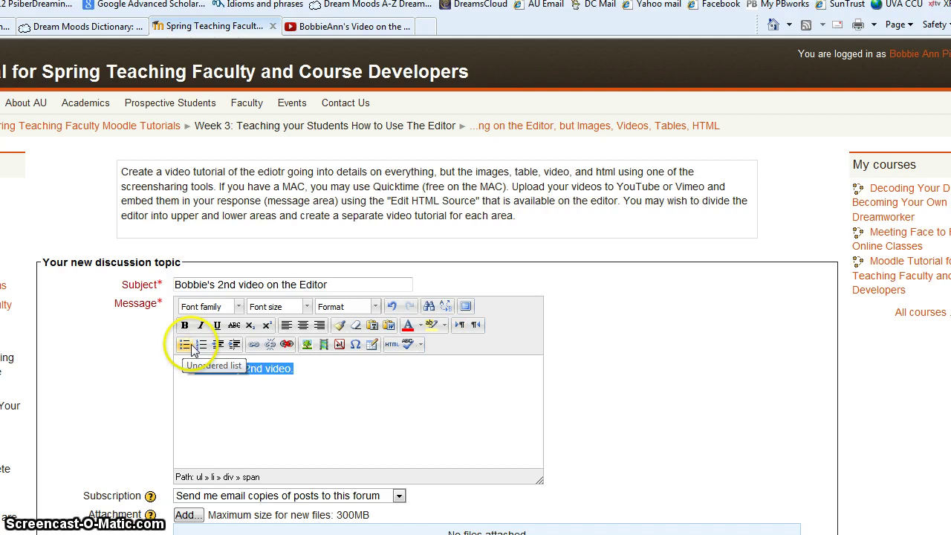
pyautogui.click(188, 346)
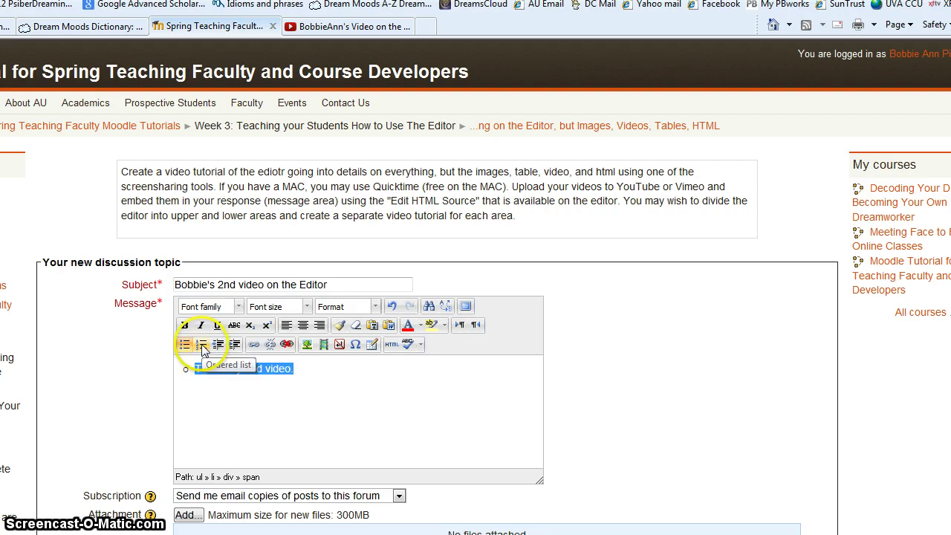
pyautogui.click(202, 346)
pyautogui.click(223, 347)
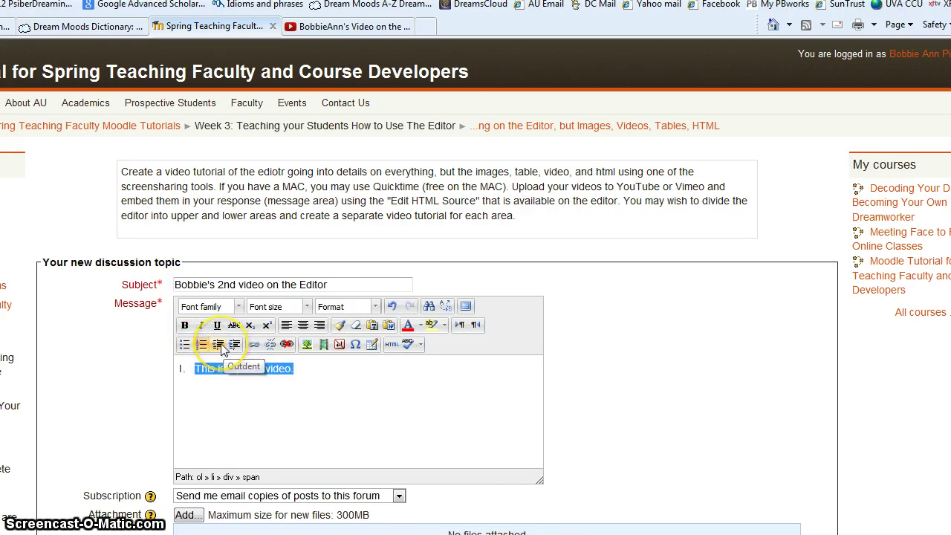
pyautogui.click(221, 347)
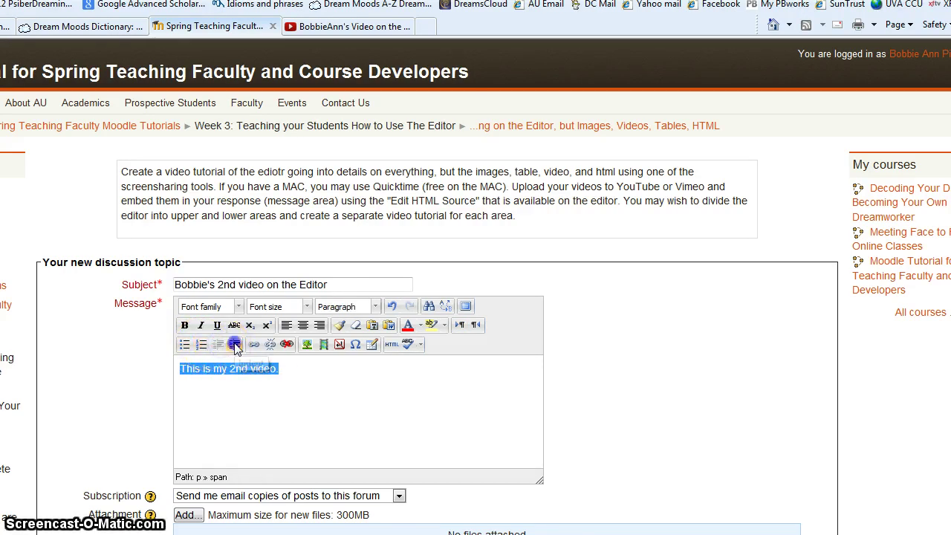
pyautogui.click(235, 346)
pyautogui.click(219, 346)
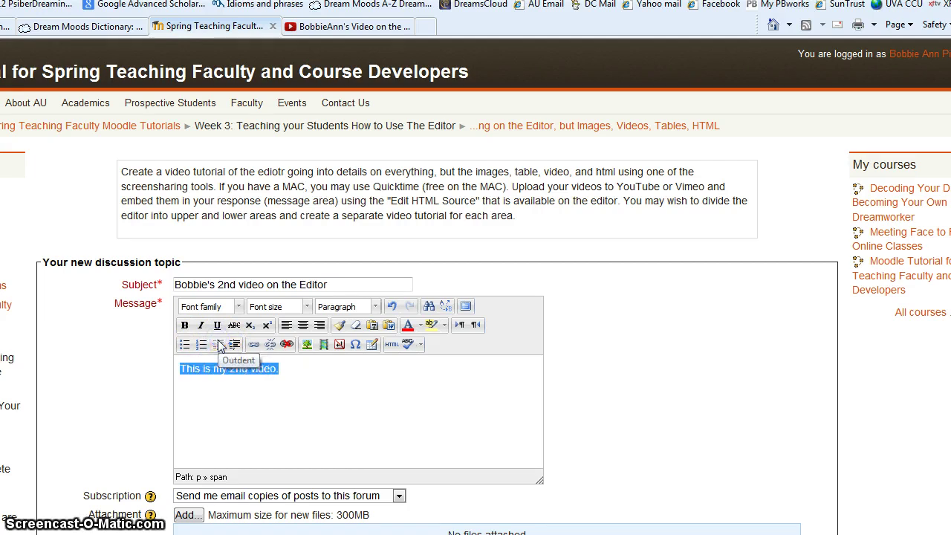
pyautogui.click(254, 344)
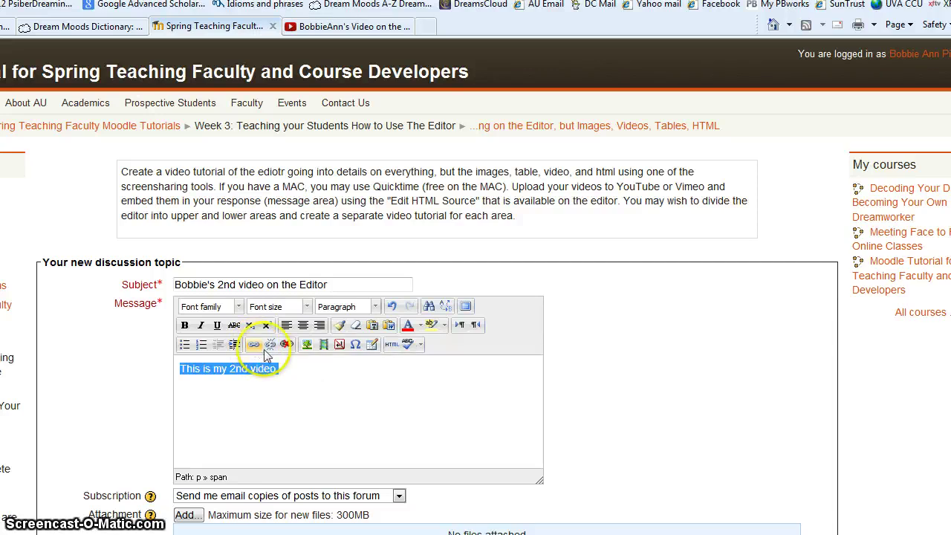
# Type the author's web address on a new message line and select it.
pyautogui.click(298, 370)
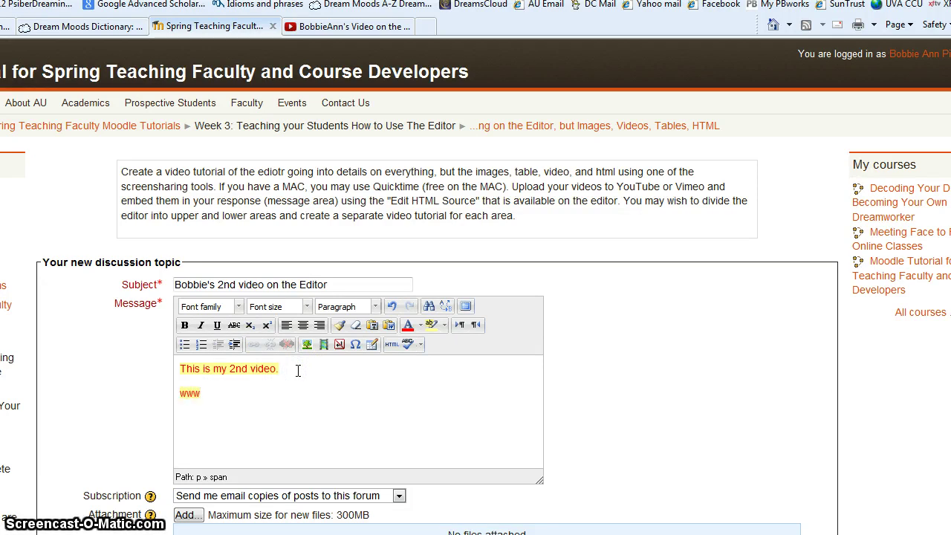
pyautogui.write('www,bobbieann.net')
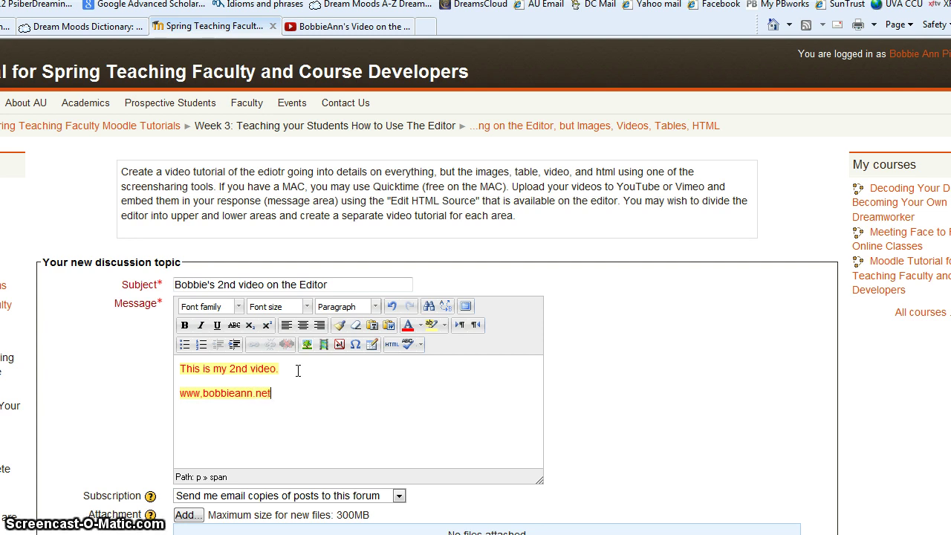
pyautogui.moveTo(275, 393); pyautogui.dragTo(169, 396)
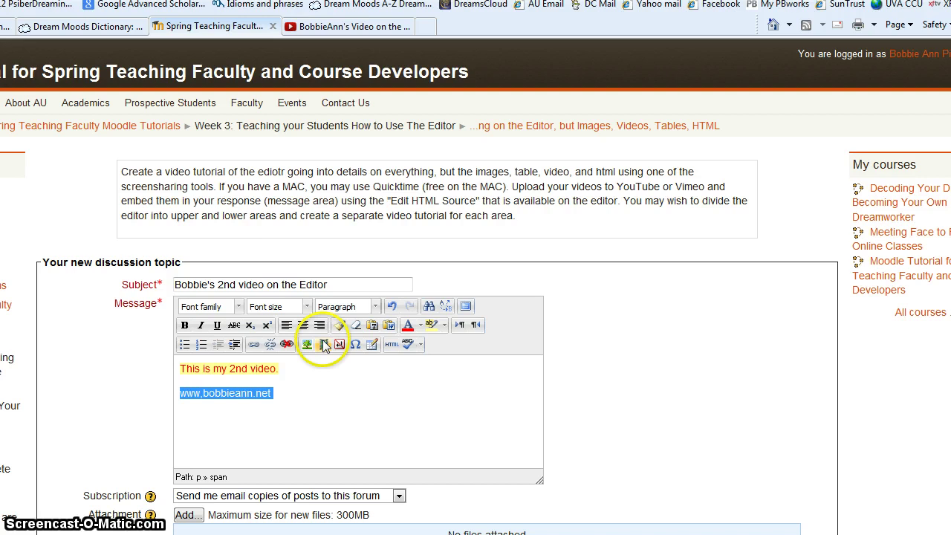
# Link the selected address to the earlier blog URL, opening in a new window.
pyautogui.click(253, 344)
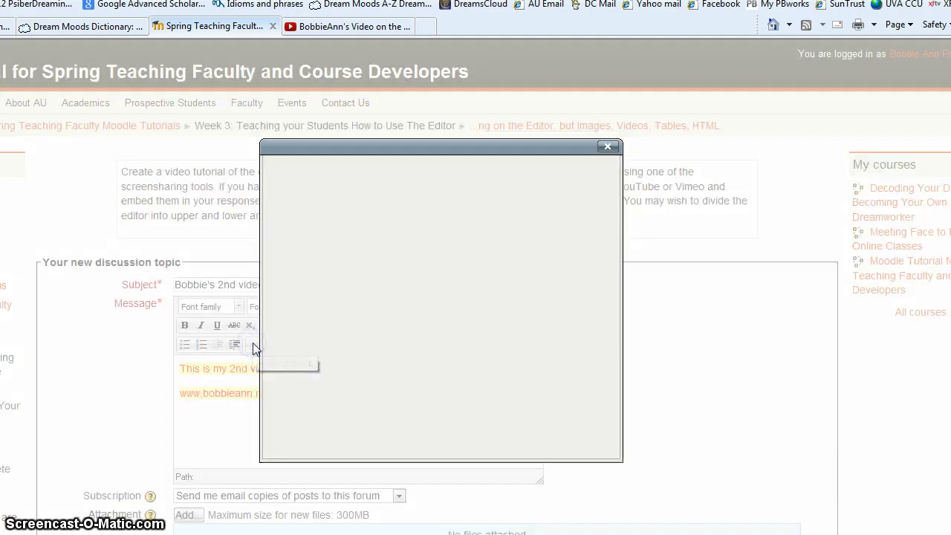
pyautogui.click(406, 201)
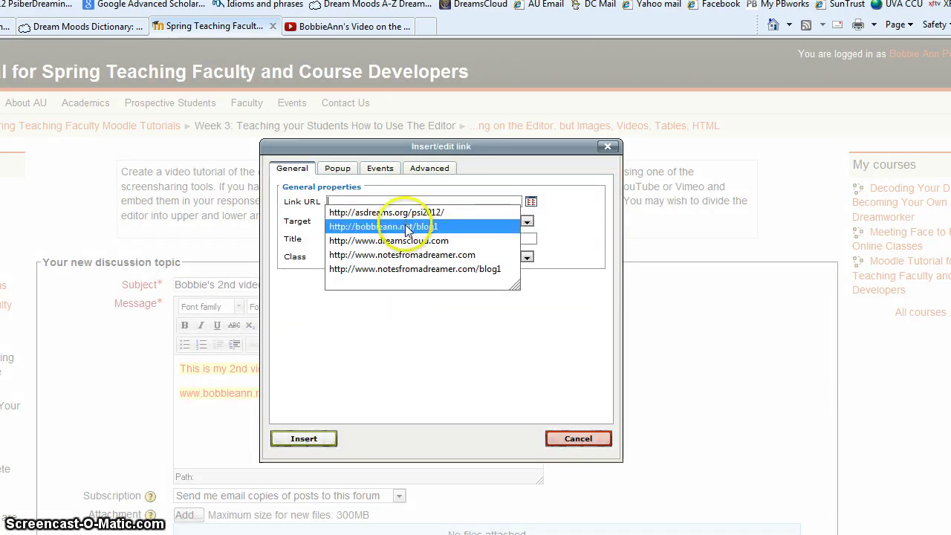
pyautogui.click(415, 237)
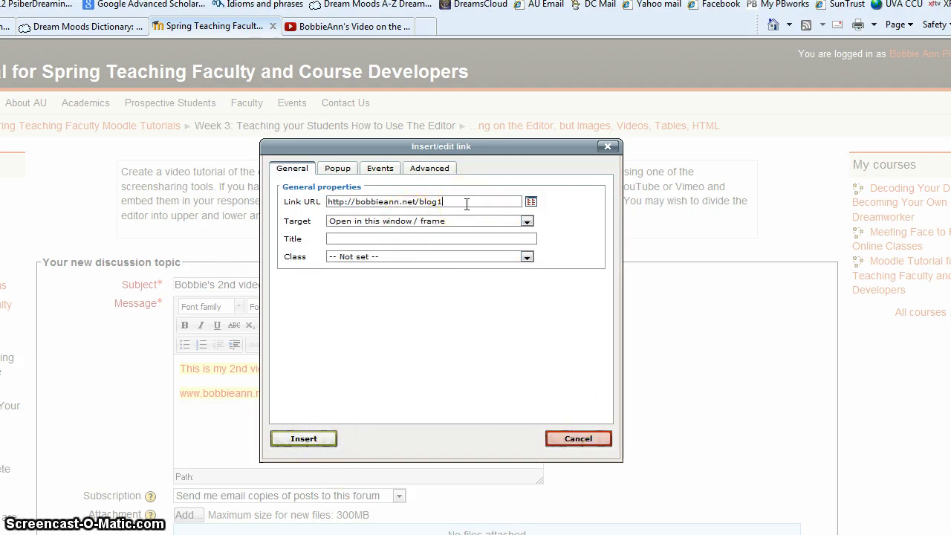
pyautogui.click(527, 221)
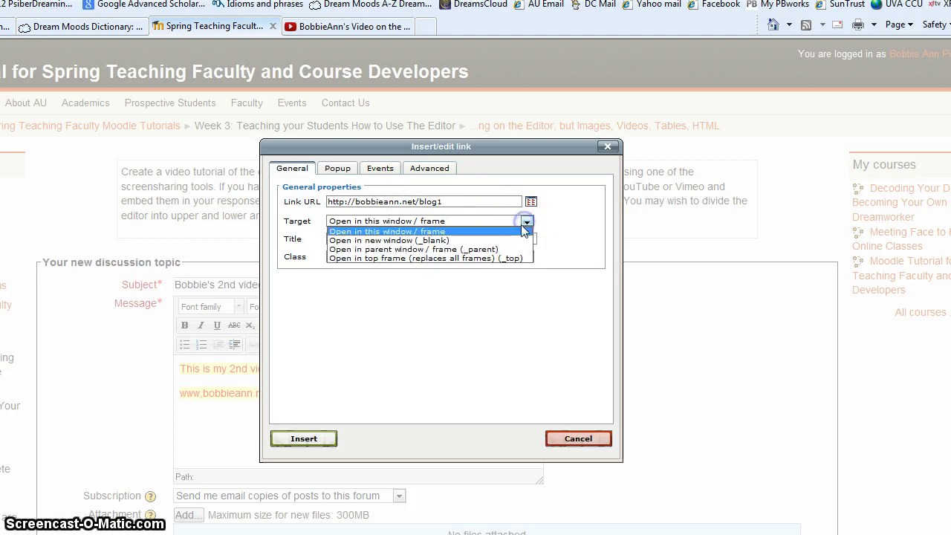
pyautogui.click(505, 240)
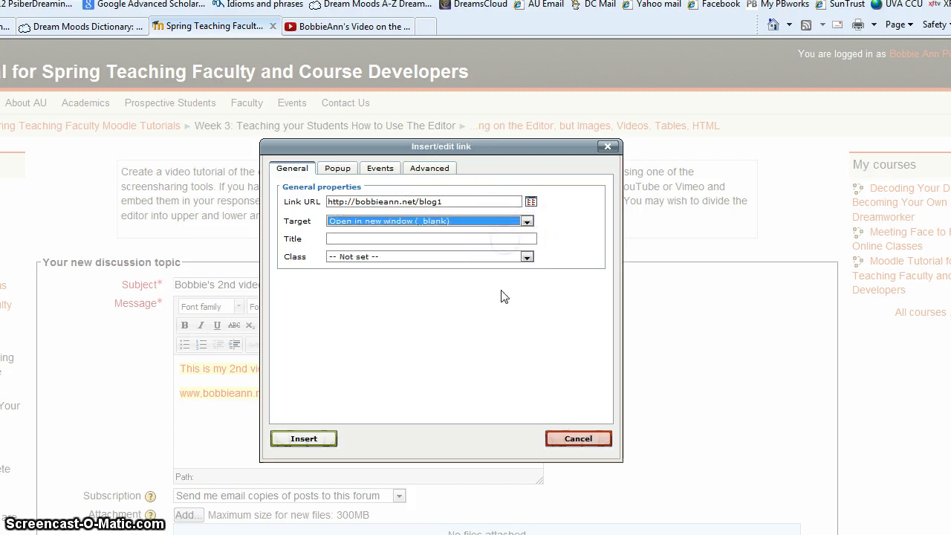
pyautogui.click(328, 447)
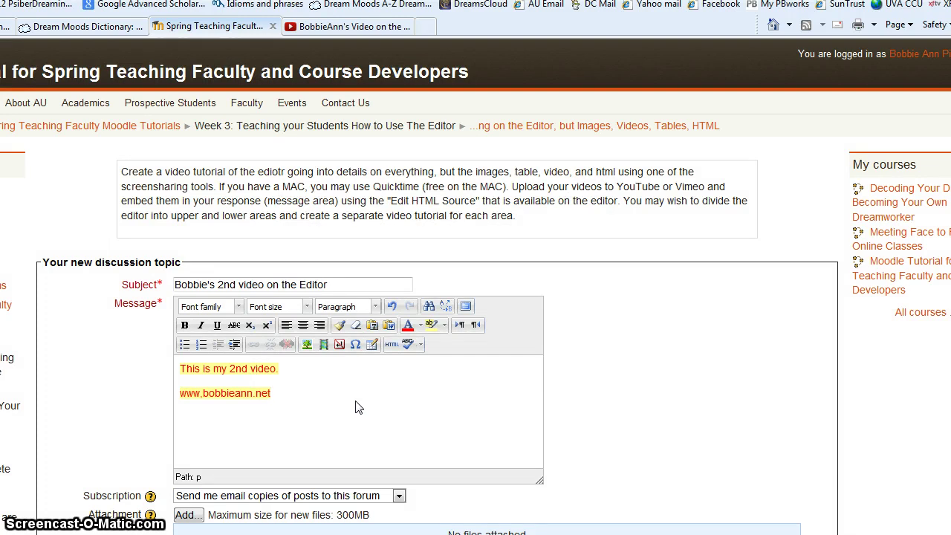
# Replace the wrong character after www with a period in the web address.
pyautogui.click(207, 399)
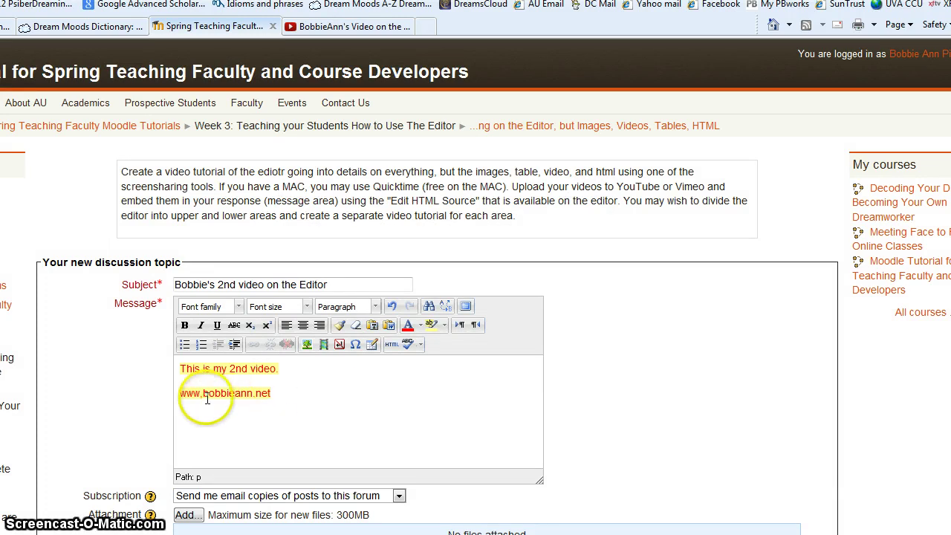
pyautogui.click(202, 395)
pyautogui.press('BackSpace')
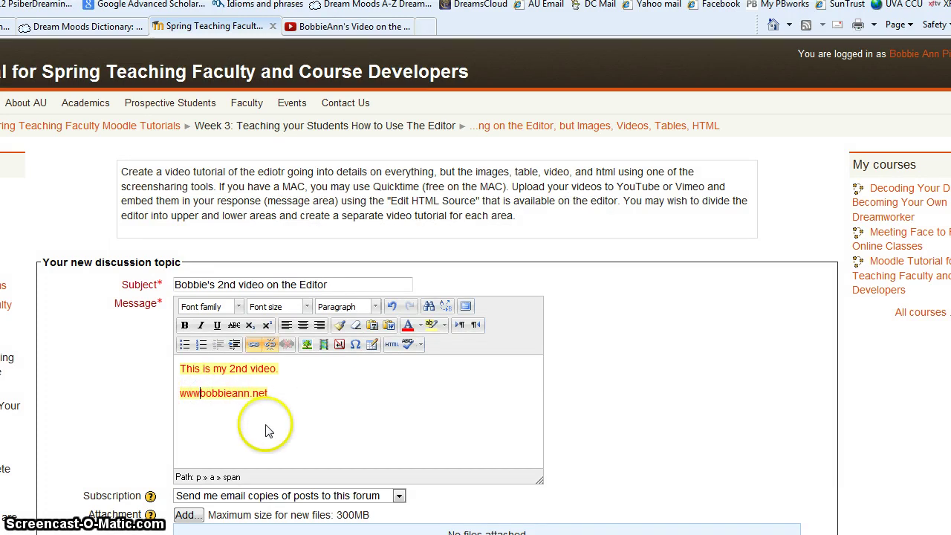
pyautogui.write('.')
# Reselect the corrected address and update its link, keeping the new-window target.
pyautogui.click(270, 431)
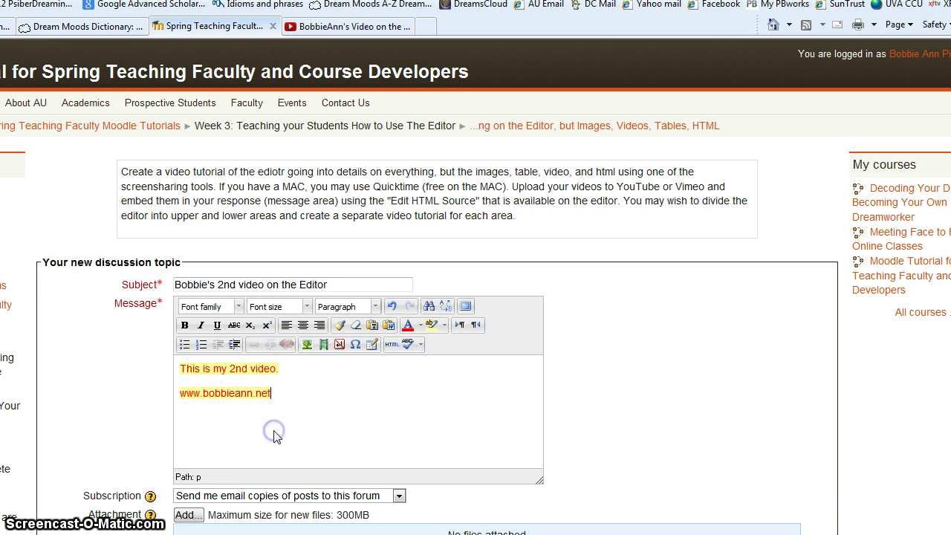
pyautogui.moveTo(279, 398); pyautogui.dragTo(180, 395)
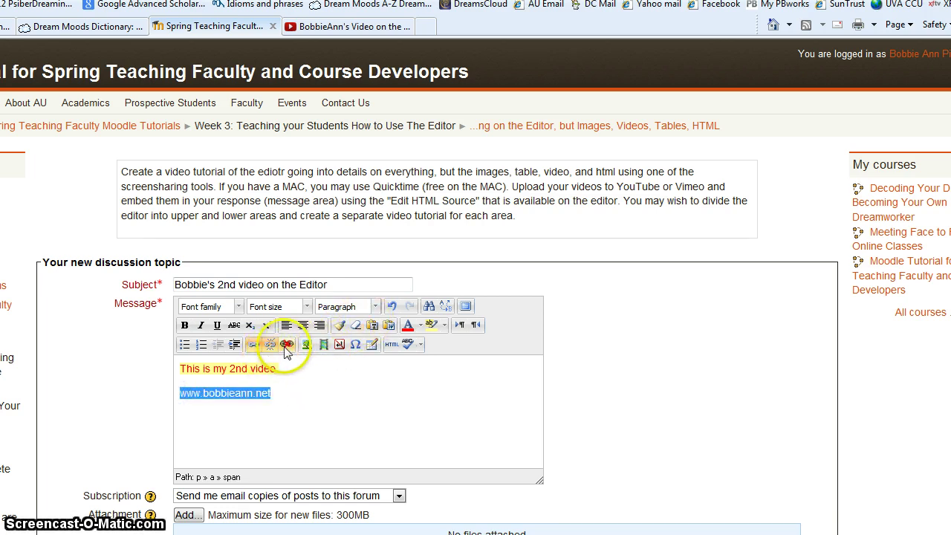
pyautogui.click(253, 344)
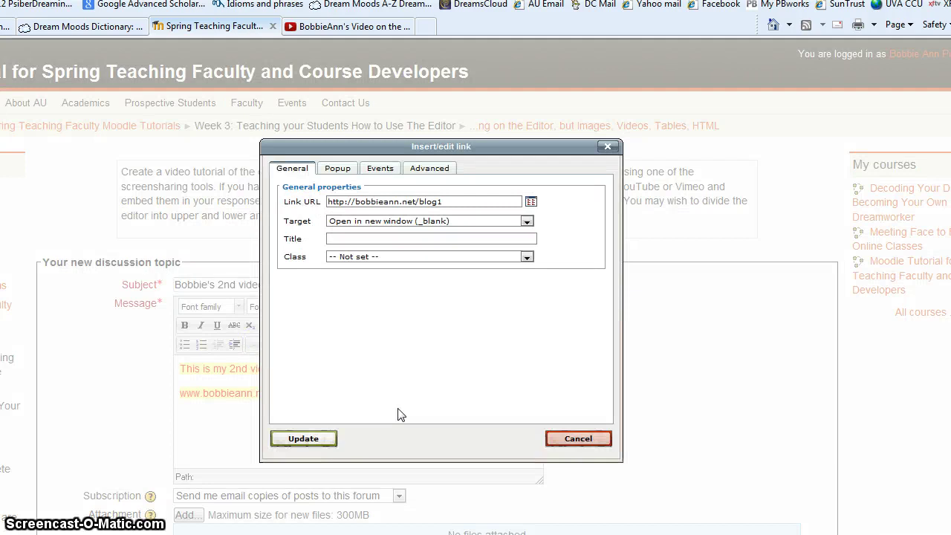
pyautogui.click(327, 439)
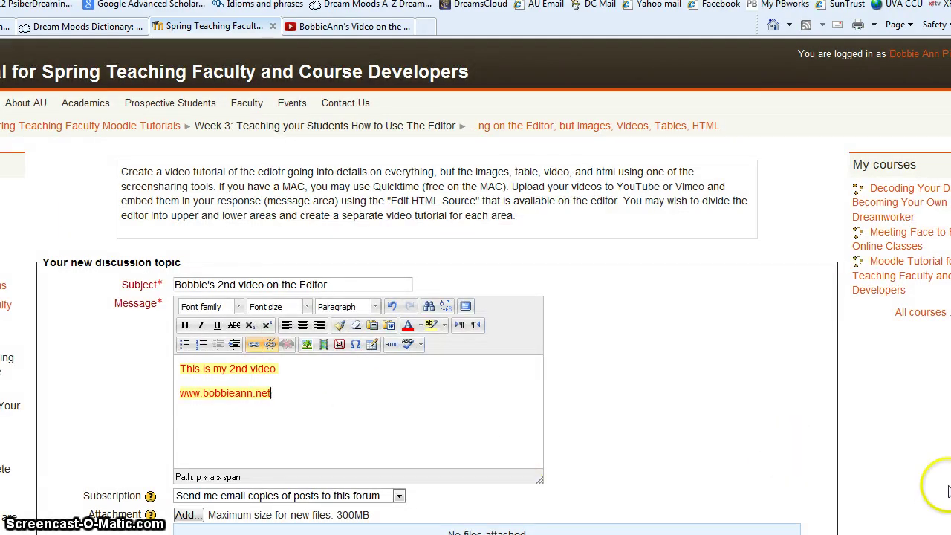
pyautogui.scroll(-2, 476, 297)
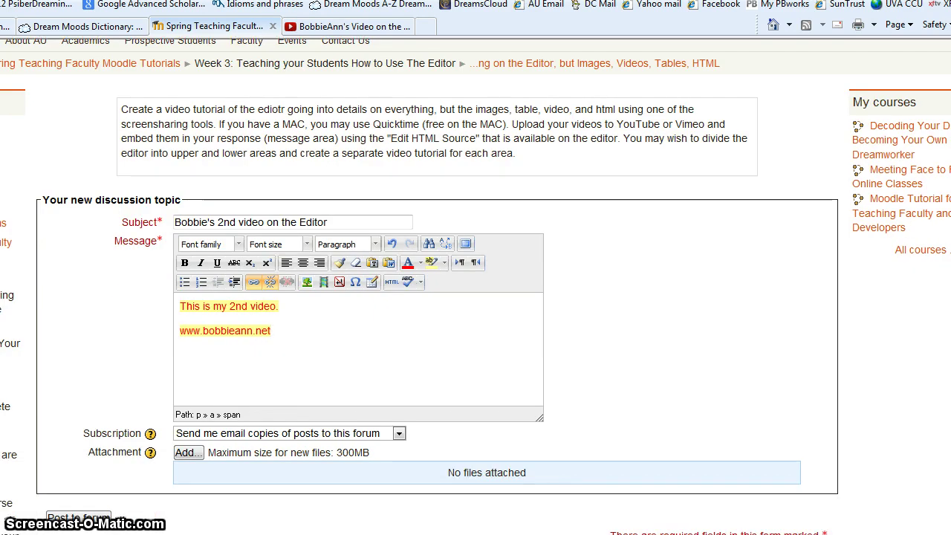